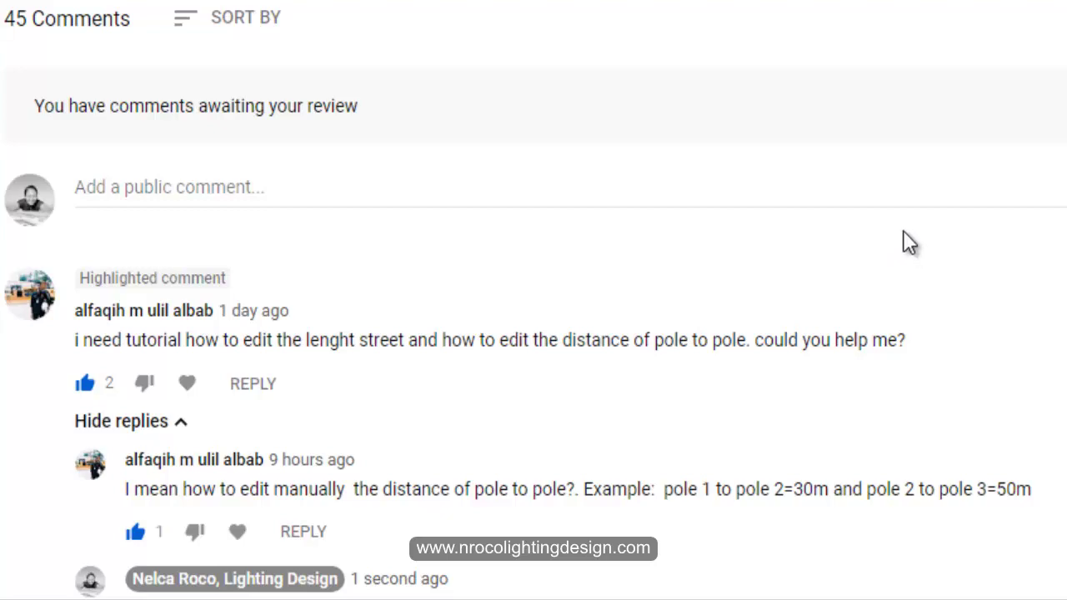
# Step: Read the highlighted comment and its replies about street length and pole-to-pole distance below the street lighting video
pyautogui.scroll(5, 903, 230)
pyautogui.scroll(-3, 902, 230)
pyautogui.scroll(8, 903, 230)
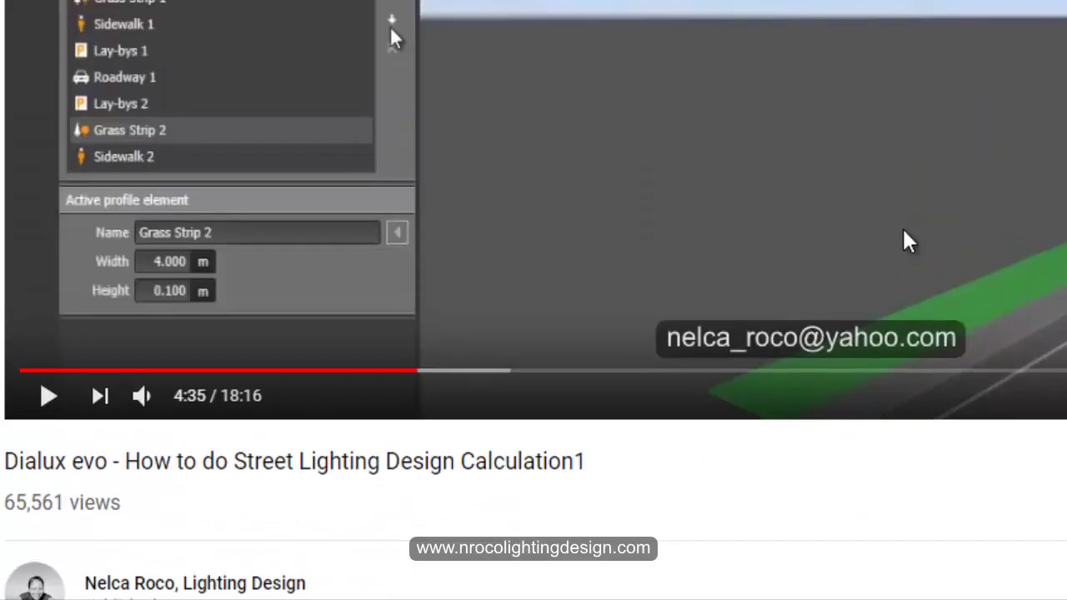
pyautogui.scroll(-8, 903, 230)
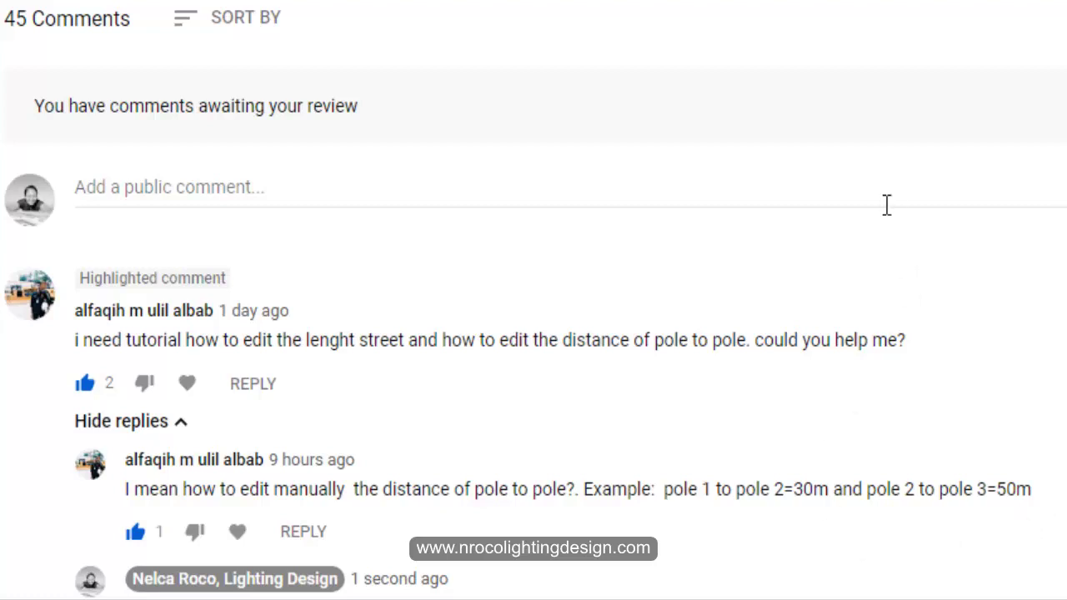
pyautogui.scroll(-2, 885, 221)
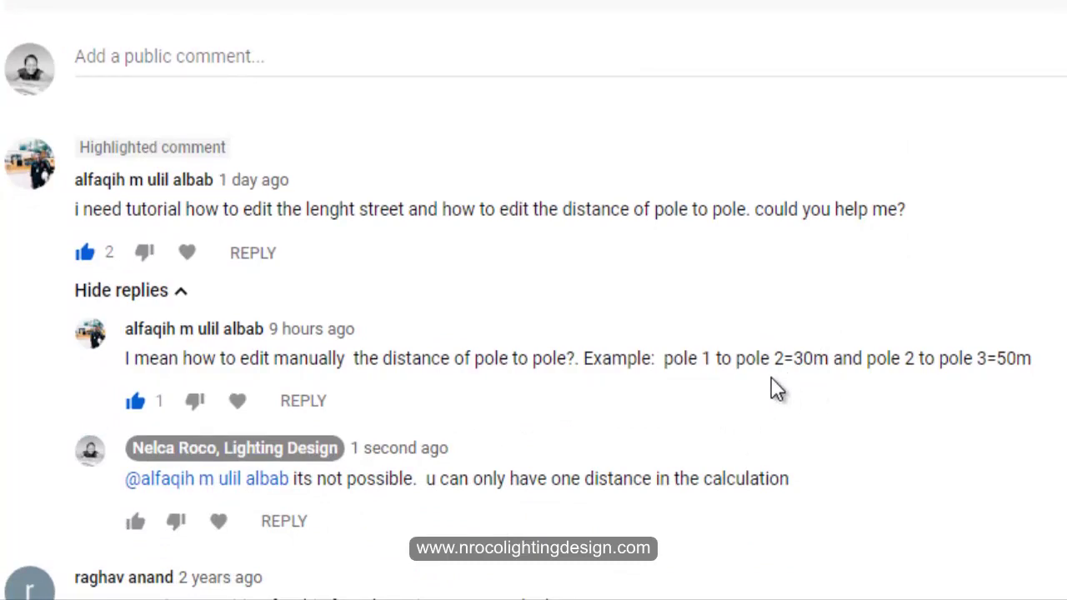
pyautogui.scroll(10, 814, 425)
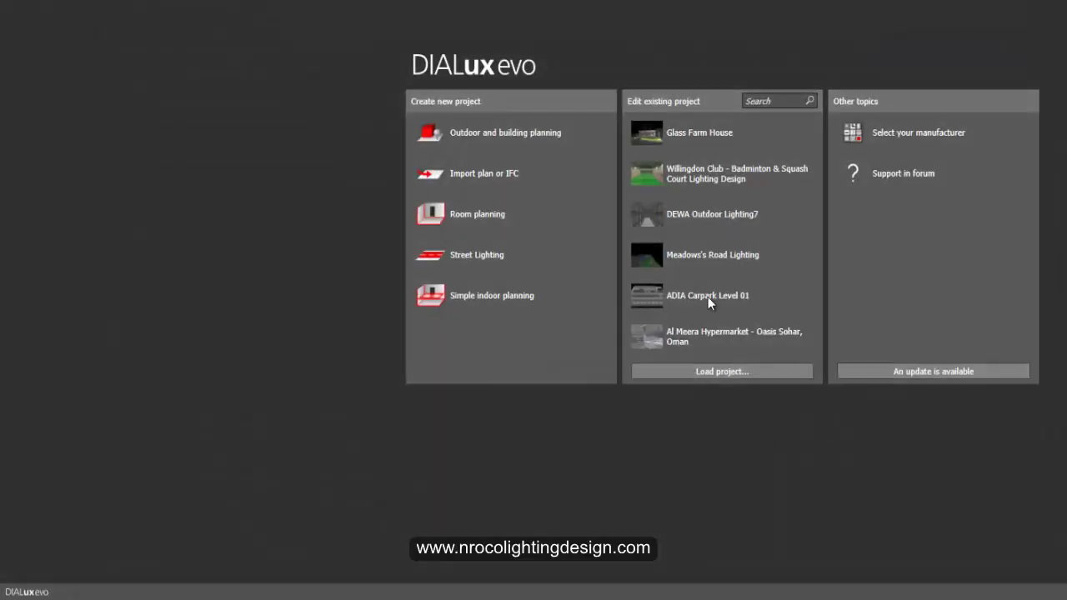
# Step: Switch to DIALux evo, create a new Street Lighting project and enlarge the preview area showing the roadway plan
pyautogui.click(494, 258)
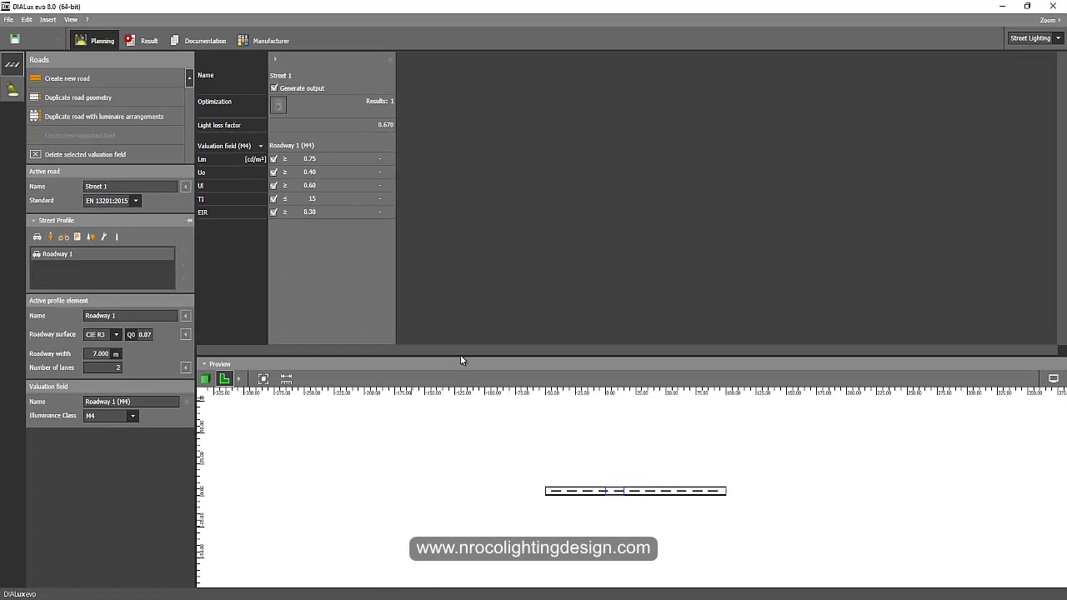
pyautogui.moveTo(460, 358); pyautogui.dragTo(450, 243)
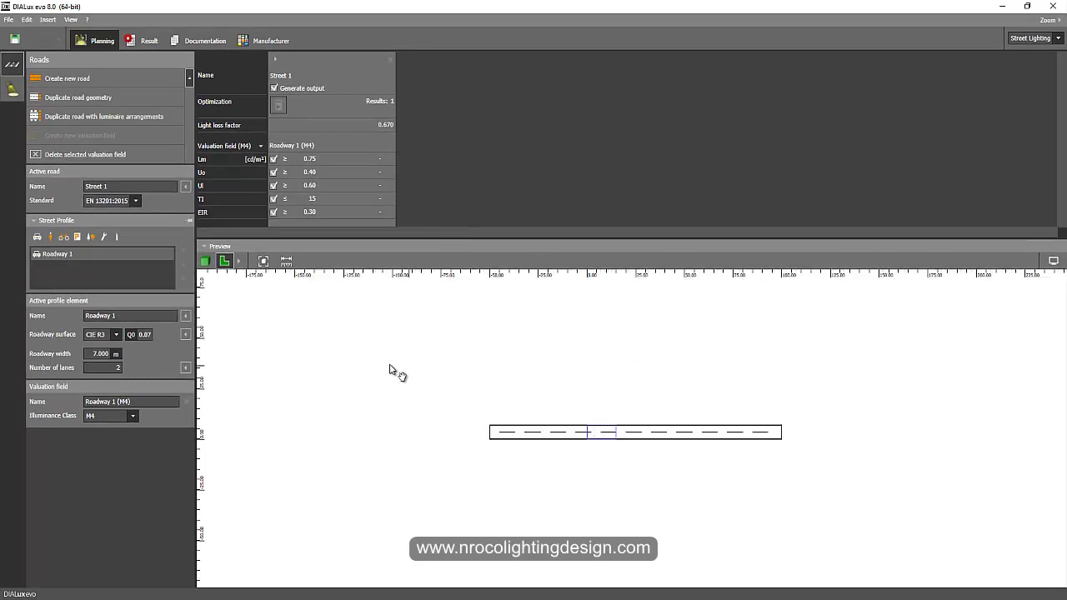
pyautogui.scroll(5, 471, 417)
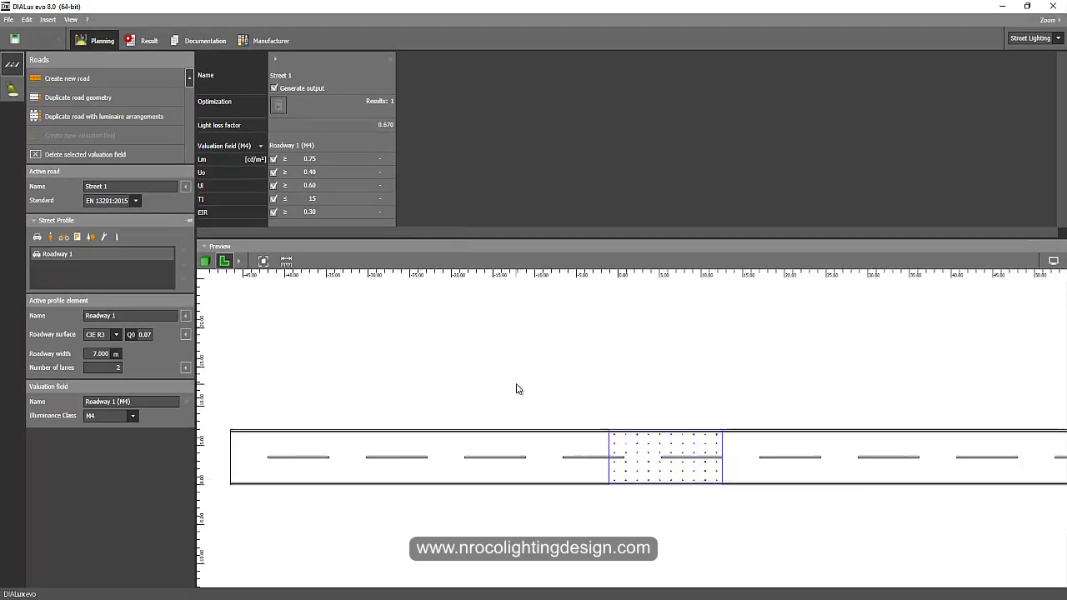
pyautogui.scroll(-1, 434, 354)
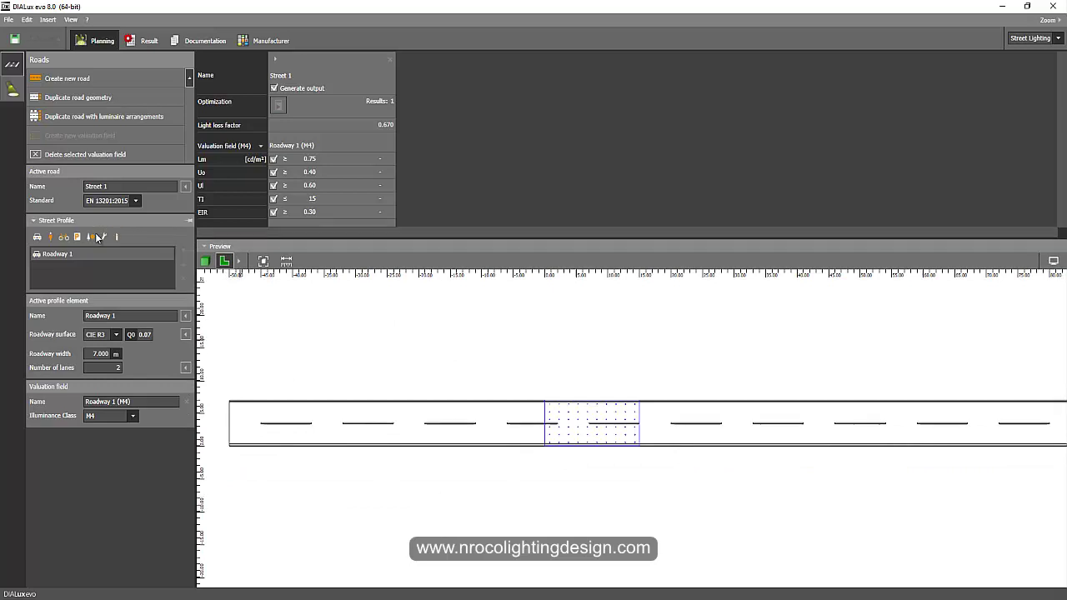
pyautogui.moveTo(280, 354); pyautogui.dragTo(286, 317, button='right')
pyautogui.scroll(1, 350, 371)
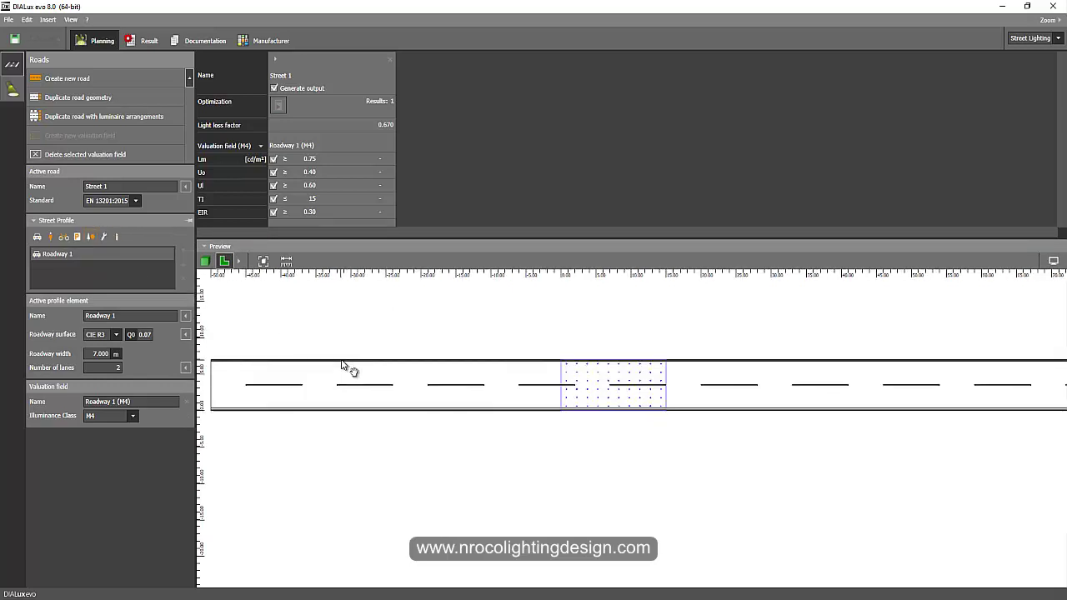
# Step: Add a road luminaire arrangement to Street 1 using the active THORN RX 24L105-740 luminaire
pyautogui.click(12, 90)
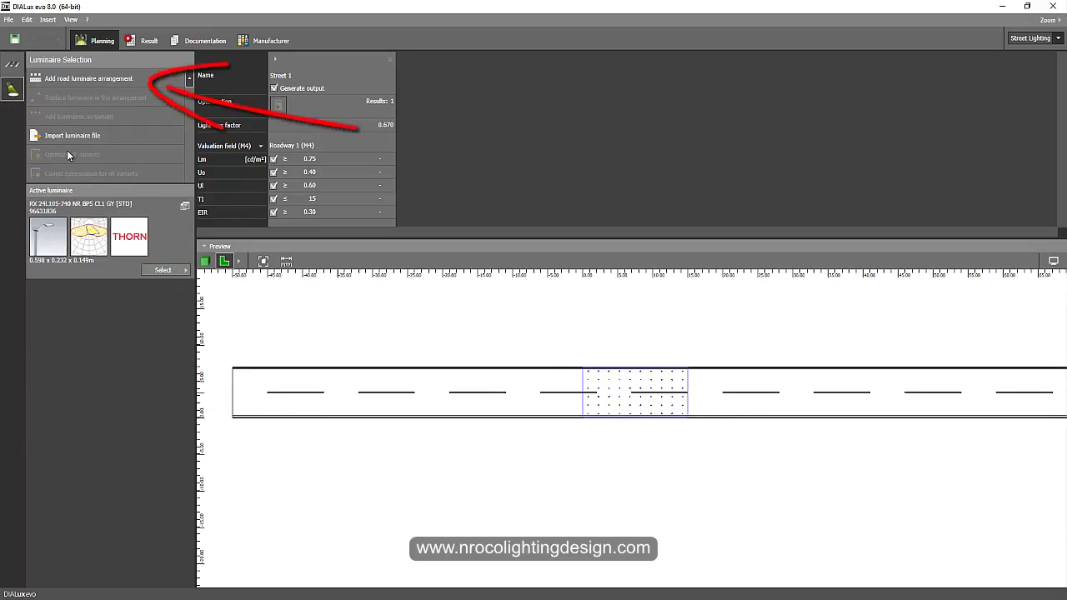
pyautogui.click(63, 78)
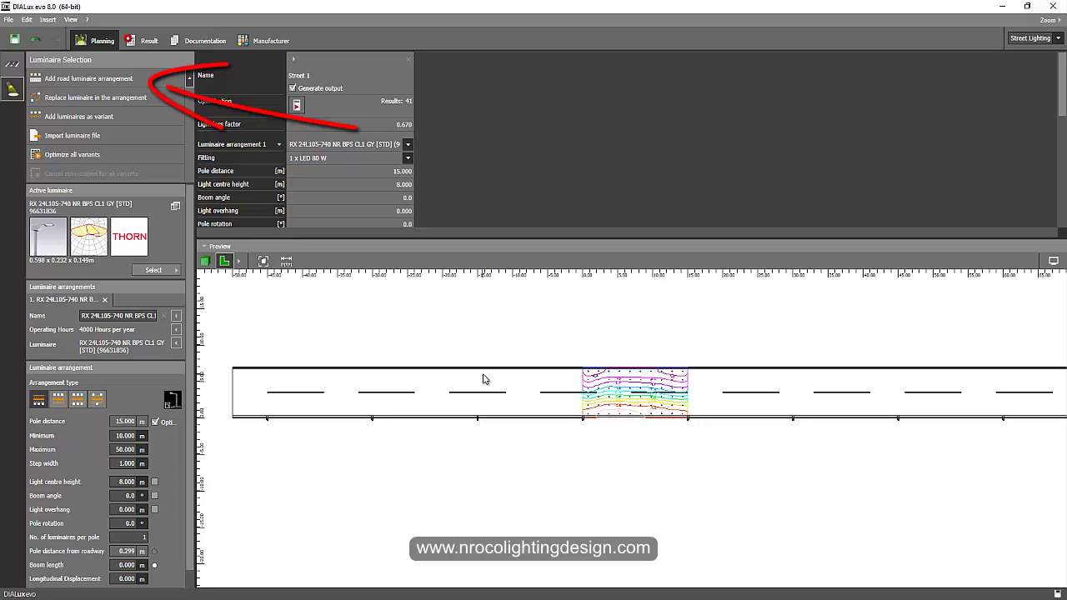
pyautogui.scroll(3, 403, 389)
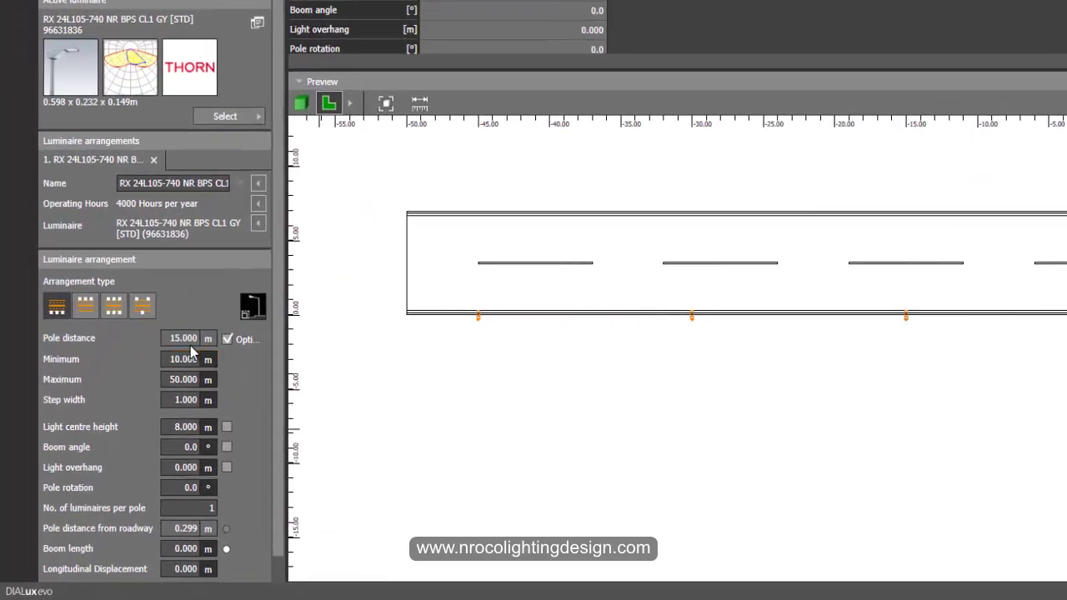
# Step: Disable pole distance optimisation for Street 1, set the pole distance to 30 m and show the street in 3D
pyautogui.click(225, 339)
pyautogui.click(185, 342)
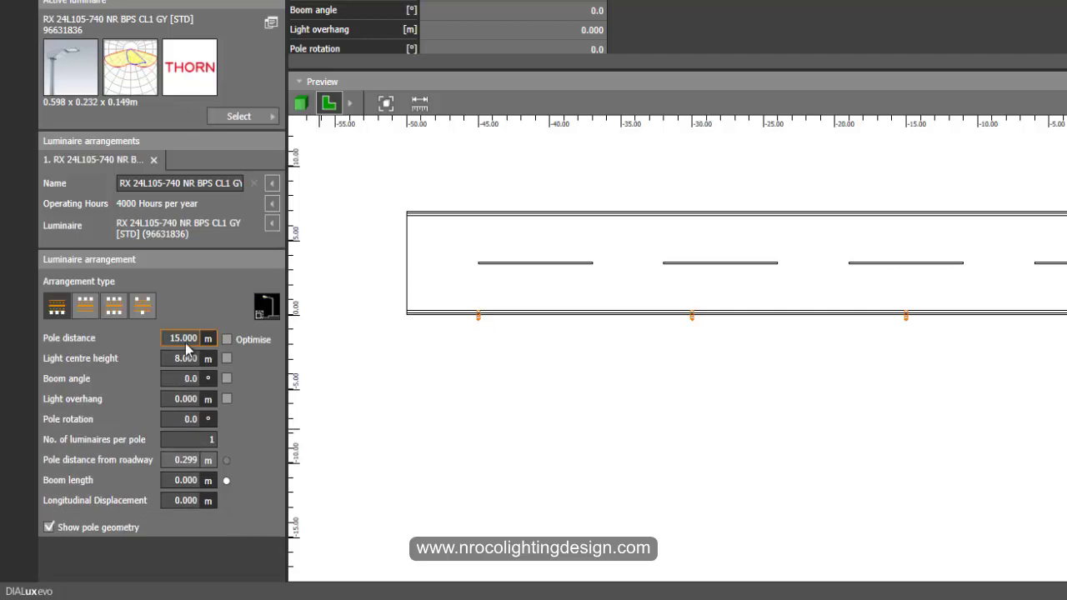
pyautogui.press('BackSpace')
pyautogui.write('30')
pyautogui.press('Return')
pyautogui.click(301, 103)
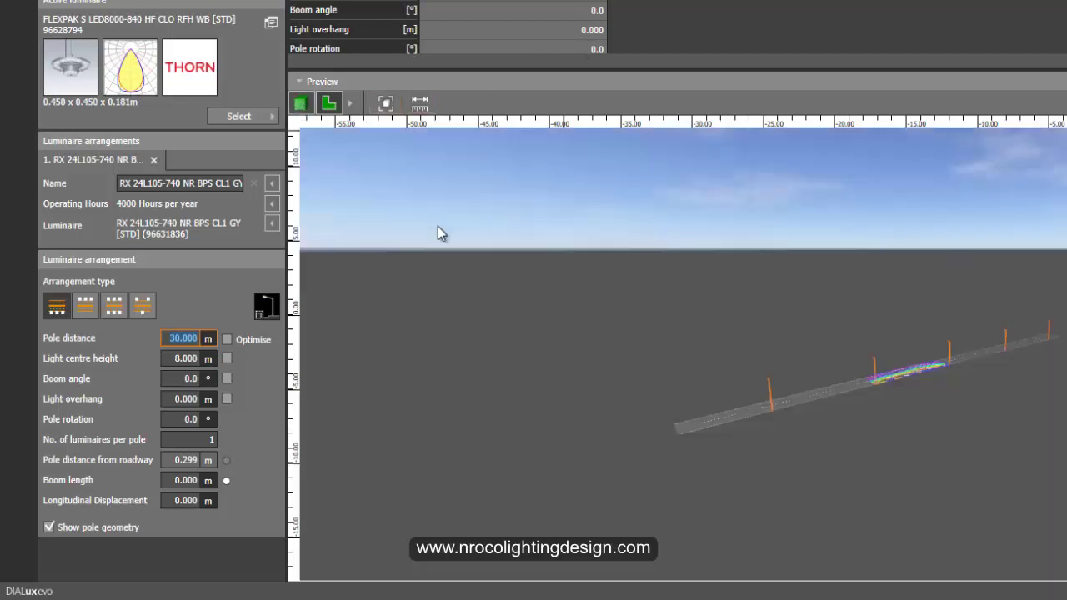
pyautogui.moveTo(590, 322); pyautogui.dragTo(774, 356)
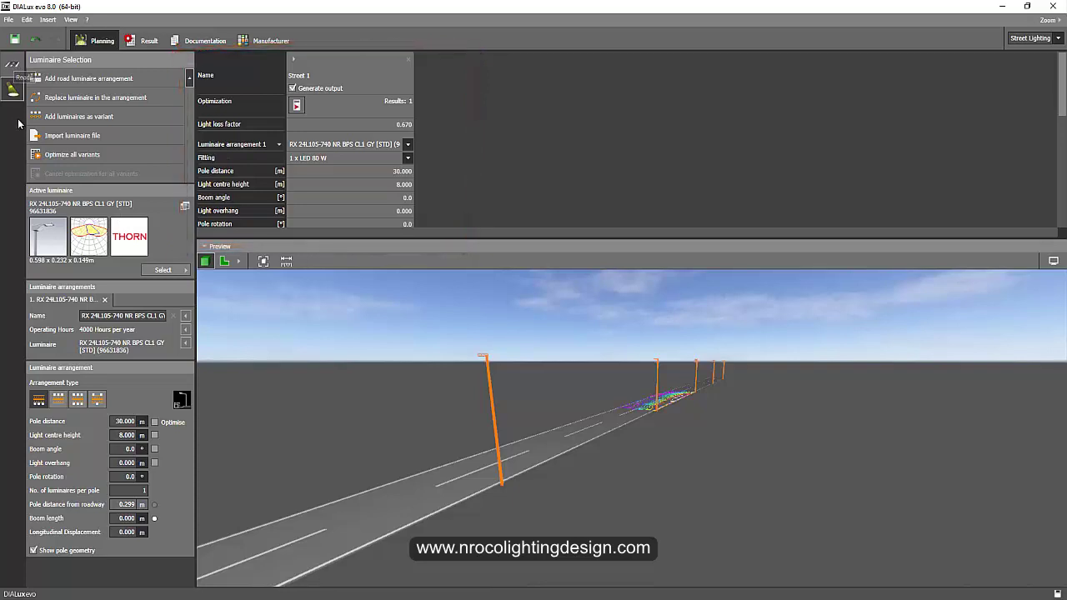
# Step: Duplicate Street 1 together with its luminaire arrangement
pyautogui.click(20, 71)
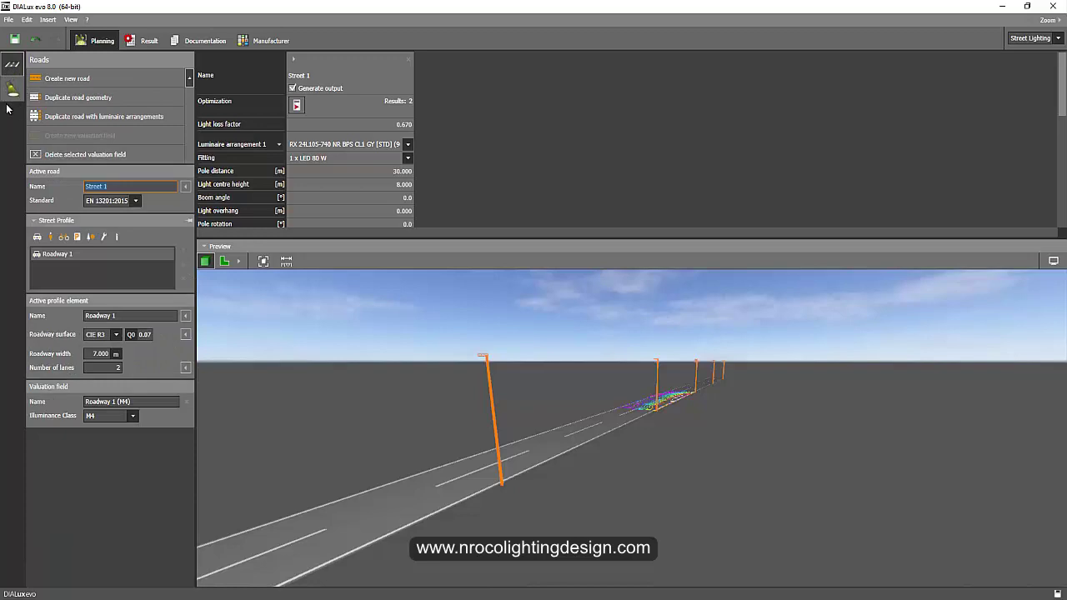
pyautogui.click(76, 117)
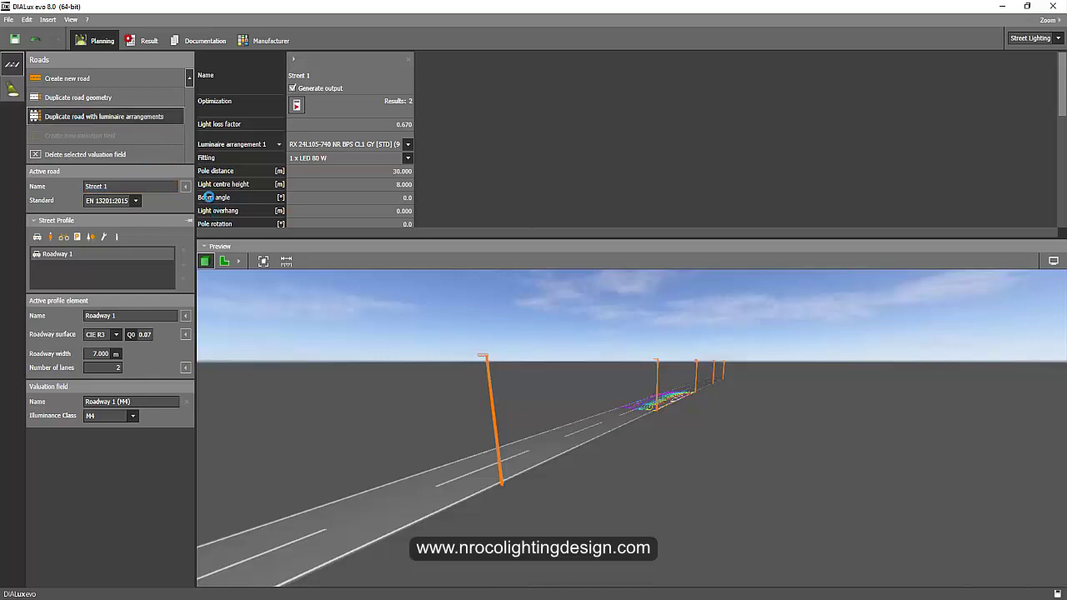
pyautogui.click(457, 126)
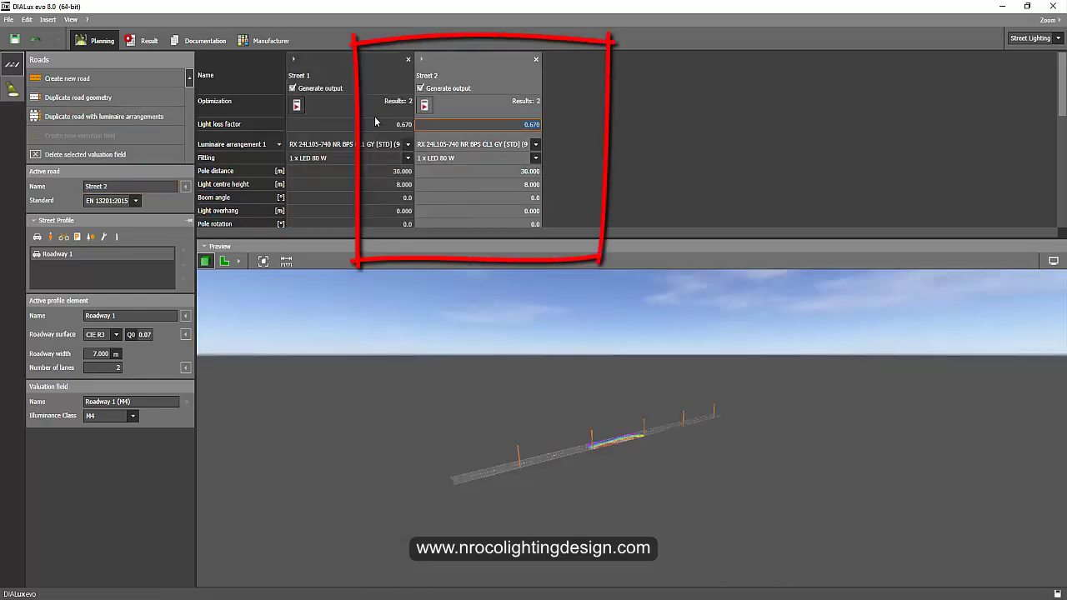
pyautogui.click(366, 65)
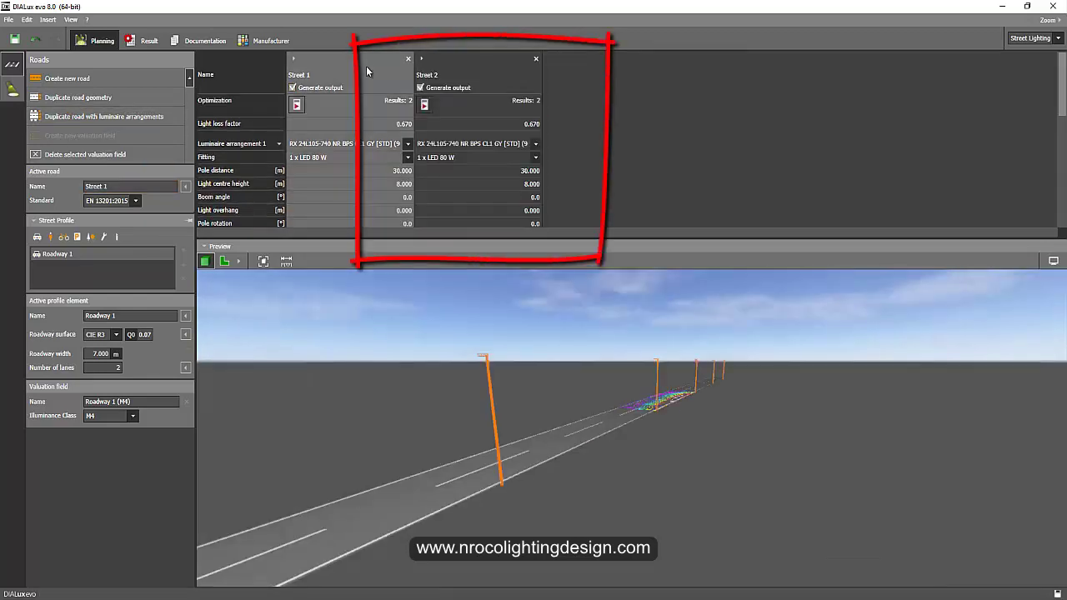
# Step: Set the pole distance of Street 2 to 50 m, and reselect Street 1 to compare the two streets
pyautogui.click(474, 59)
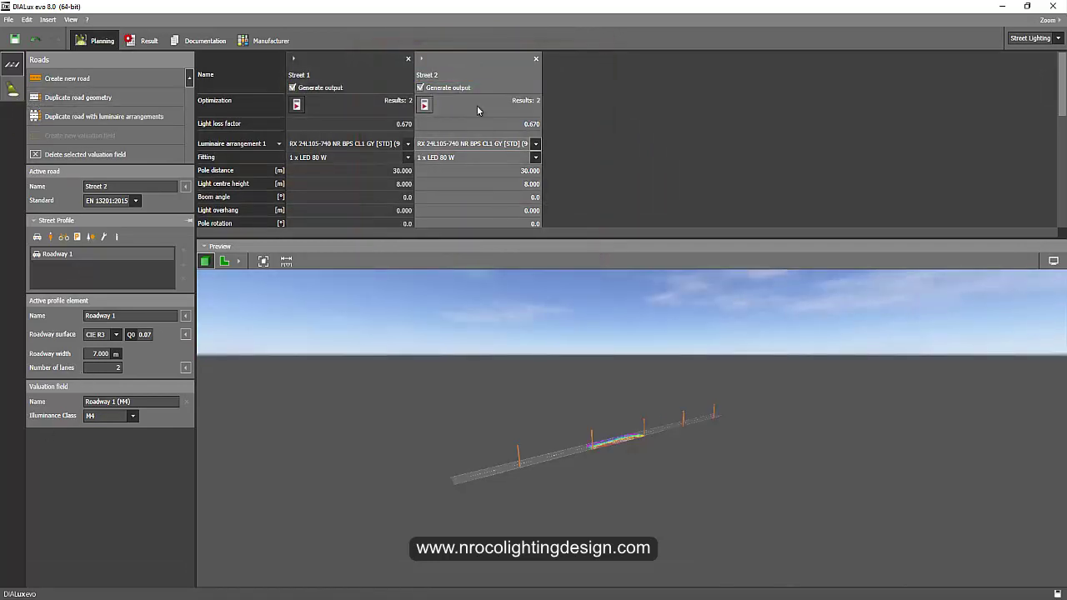
pyautogui.click(468, 172)
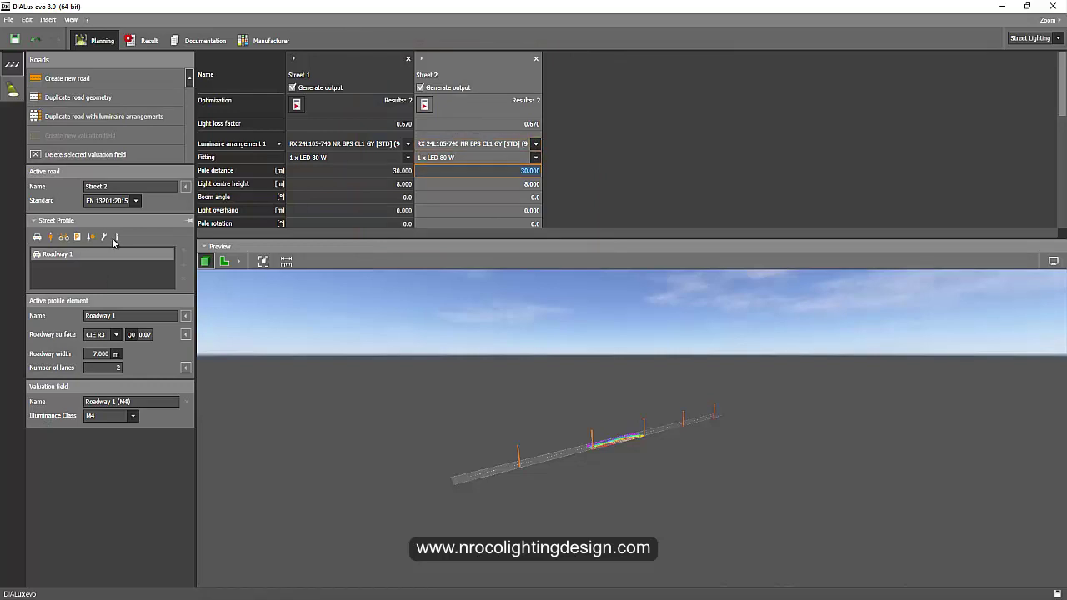
pyautogui.doubleClick(132, 442)
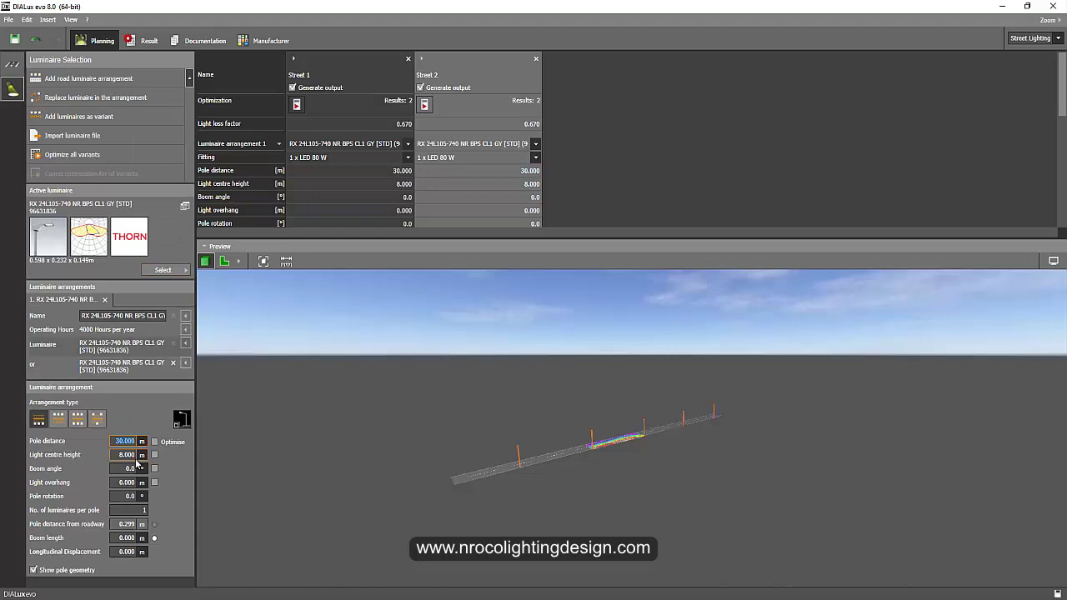
pyautogui.write('50')
pyautogui.press('Return')
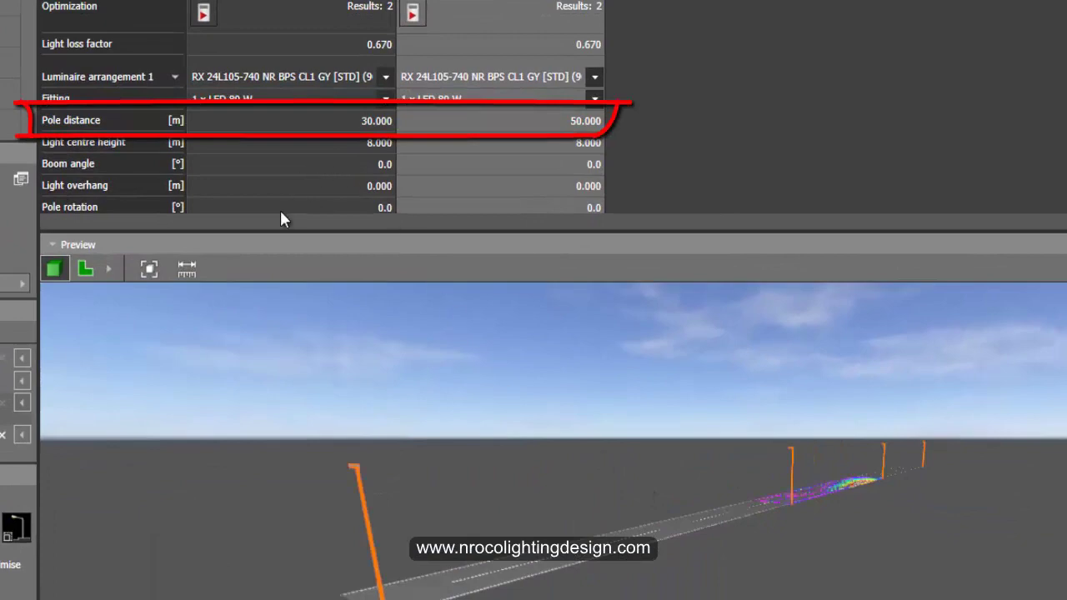
pyautogui.click(284, 165)
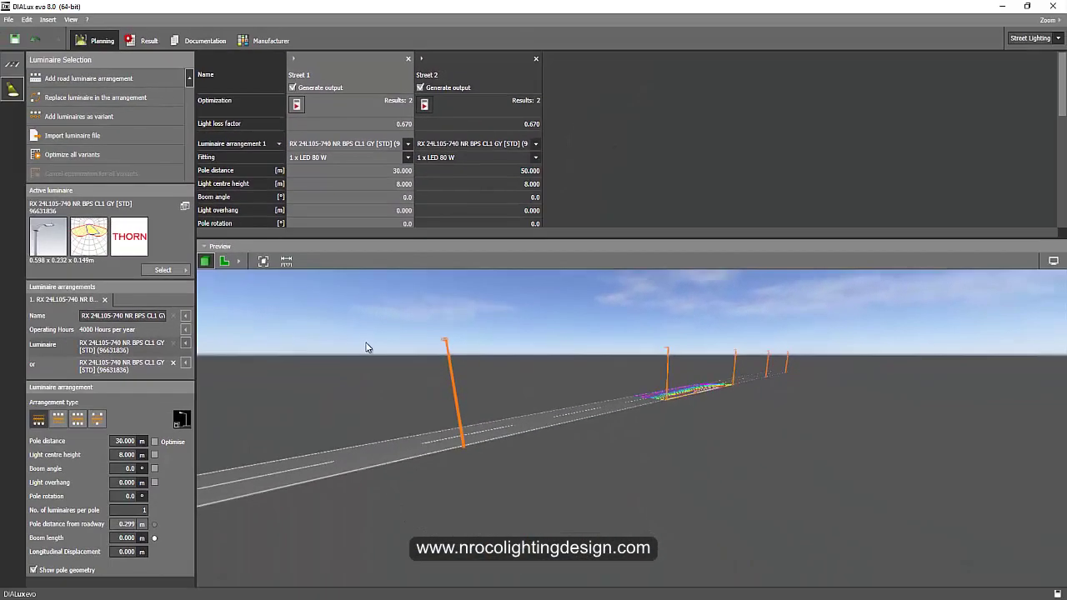
# Step: Open the project documentation and view the planning results of Street 1 and Street 2
pyautogui.click(205, 41)
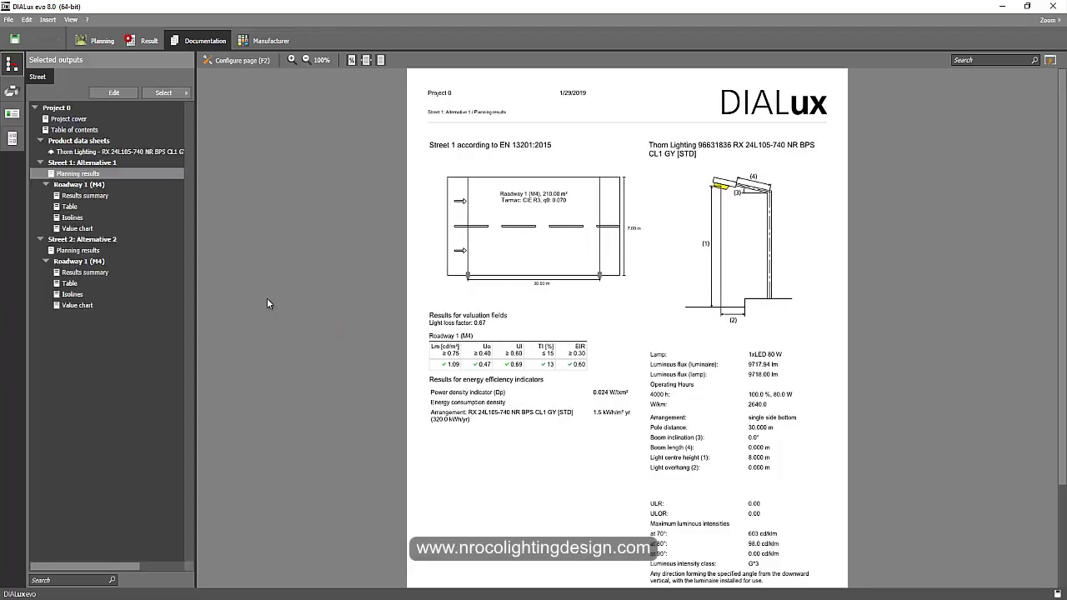
pyautogui.scroll(-3, 268, 299)
pyautogui.scroll(3, 295, 320)
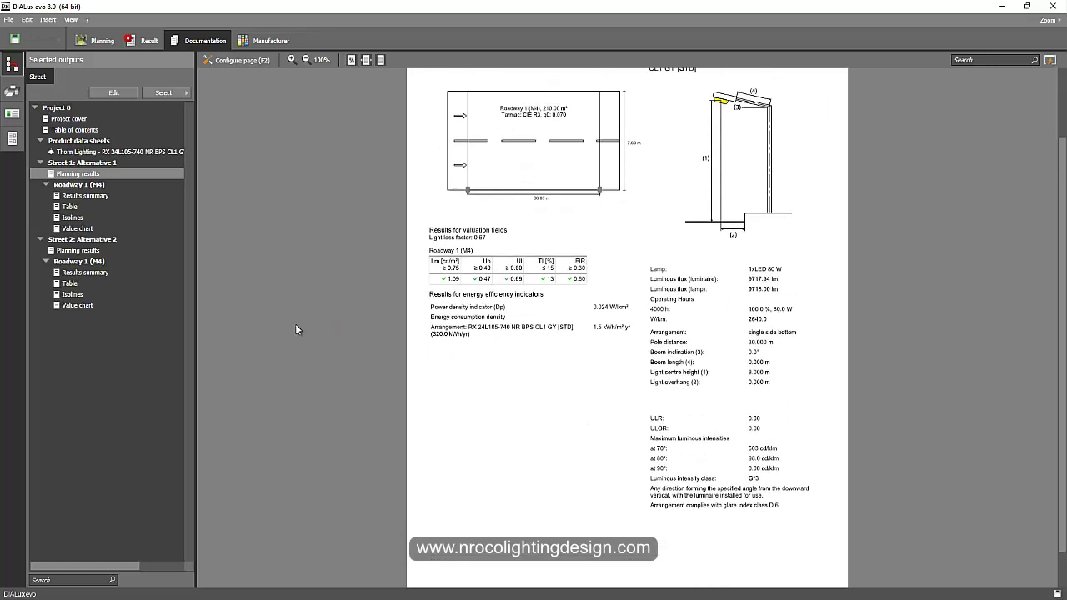
pyautogui.click(96, 240)
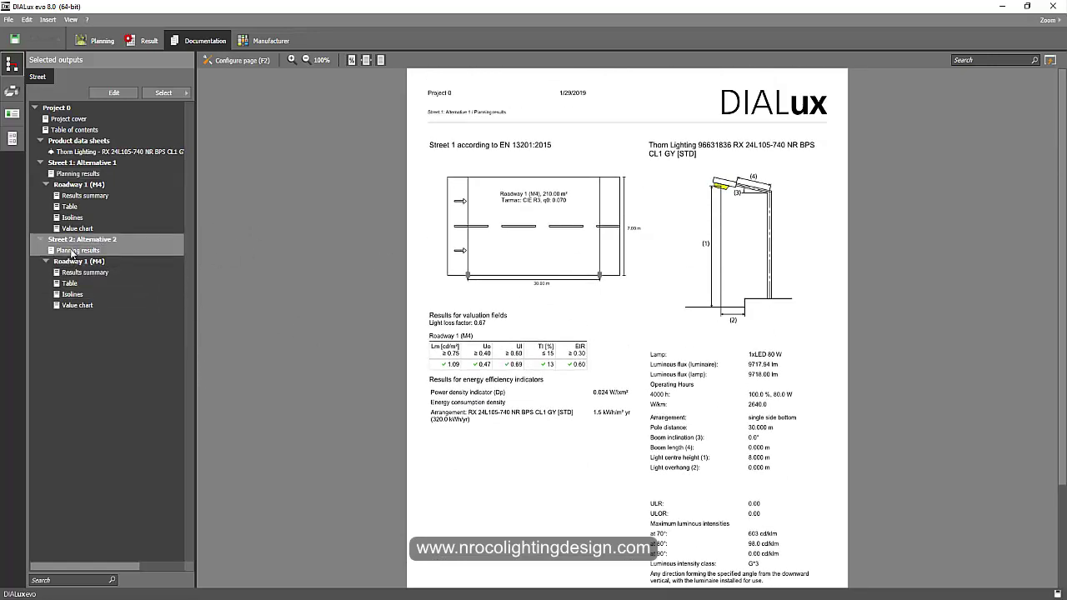
pyautogui.click(78, 250)
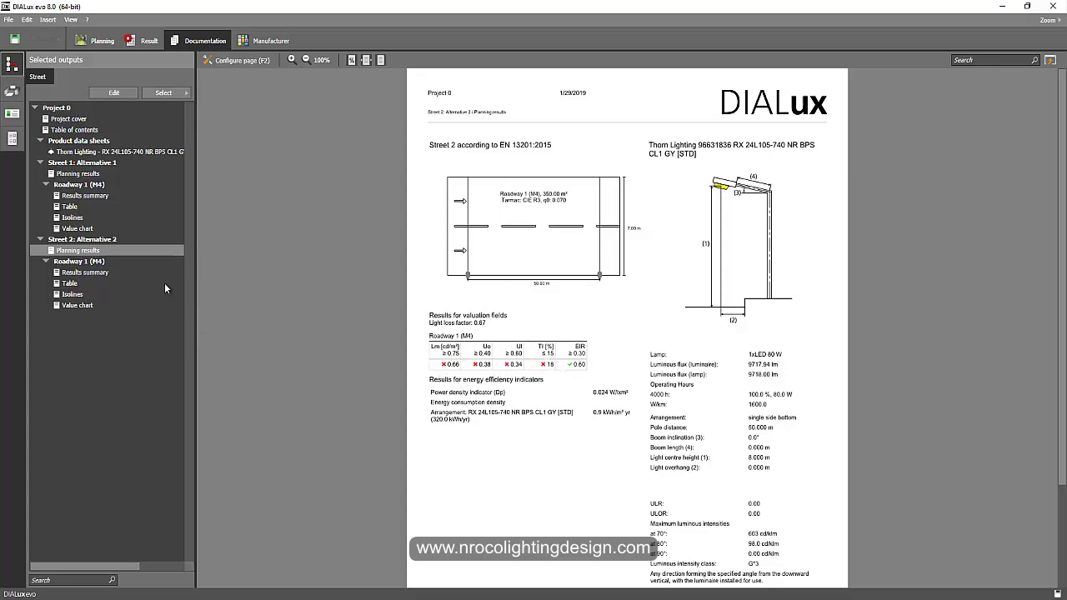
# Step: Compare the valuation field results of Street 1 and Street 2 on magnified planning results pages
pyautogui.click(83, 174)
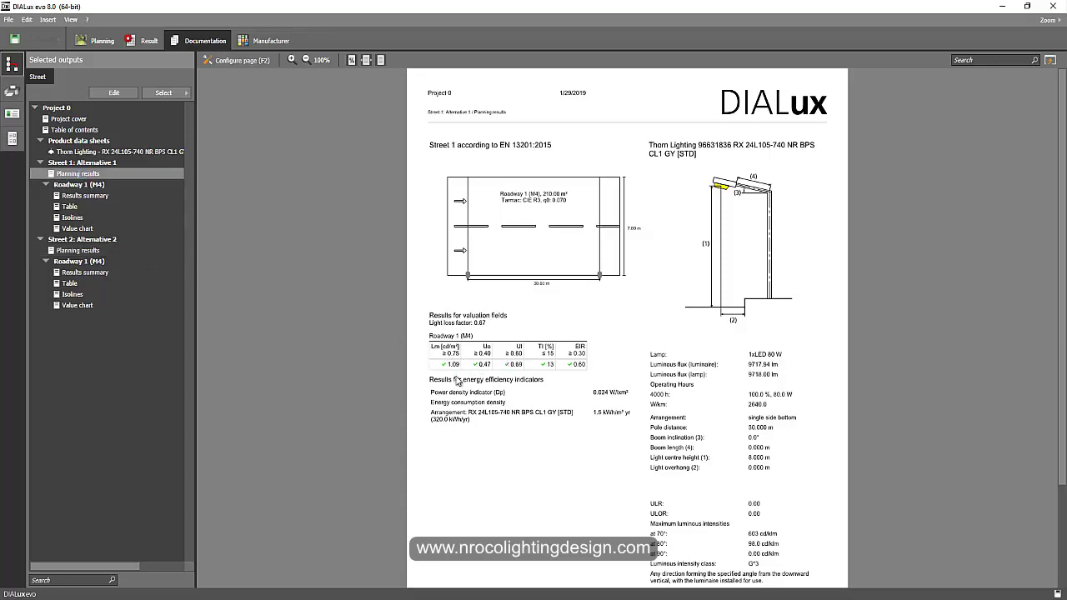
pyautogui.click(292, 60)
pyautogui.click(291, 60)
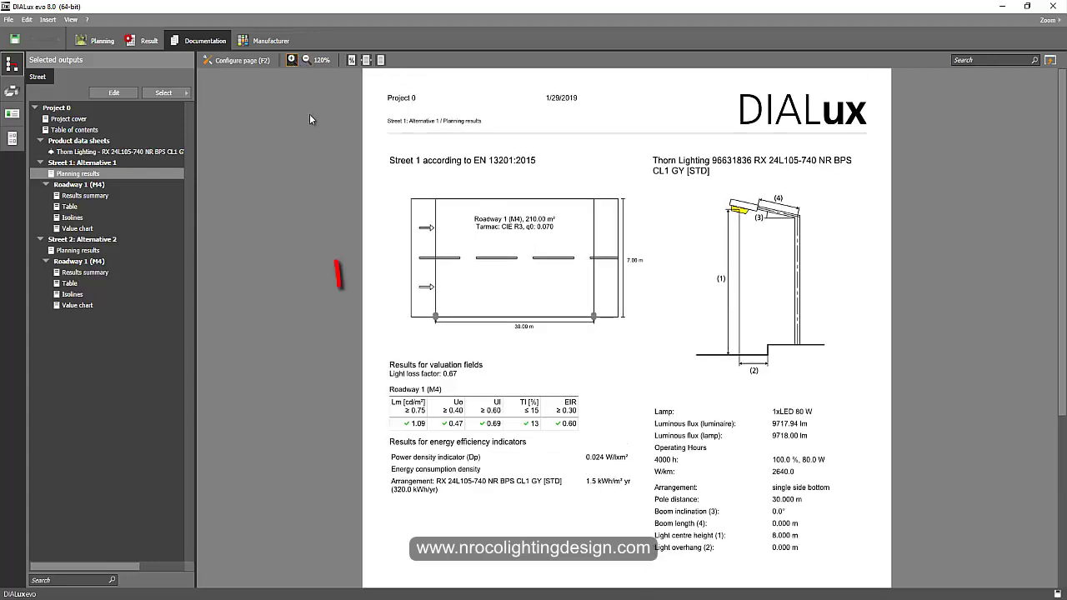
pyautogui.click(75, 250)
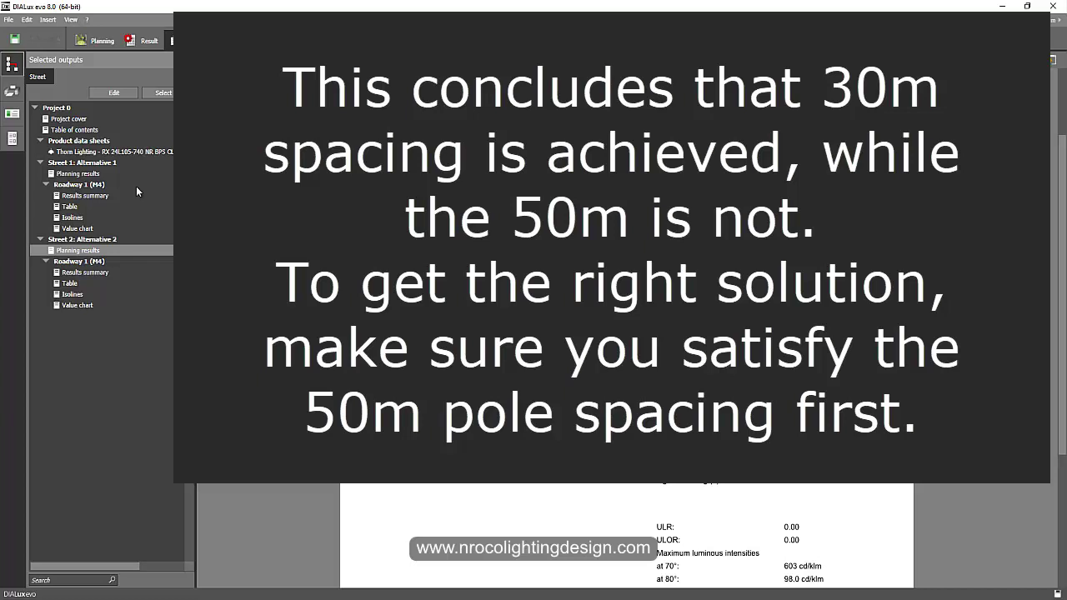
pyautogui.click(13, 94)
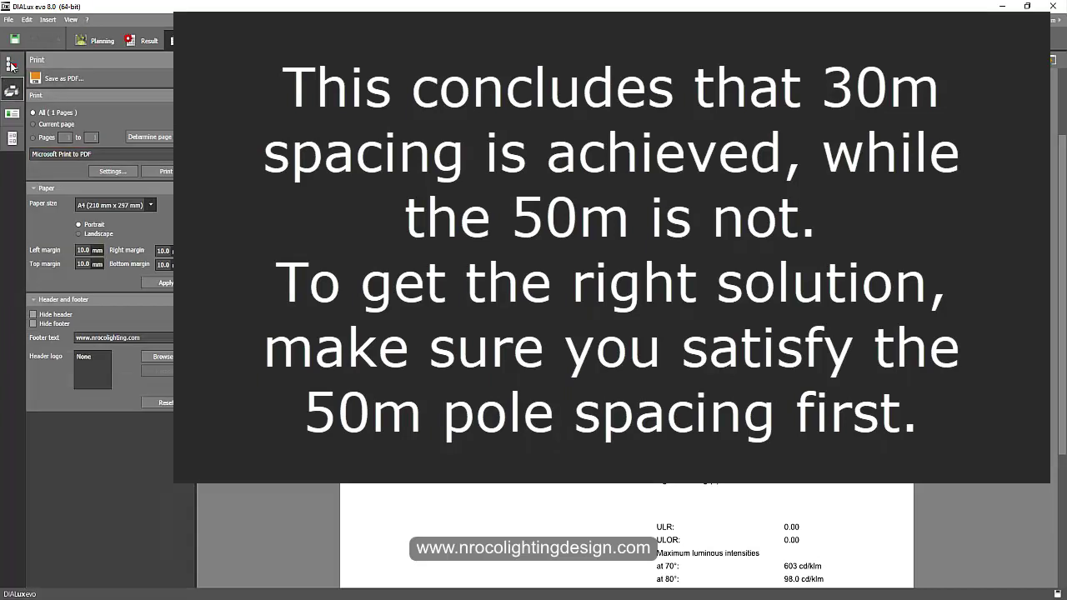
pyautogui.click(12, 64)
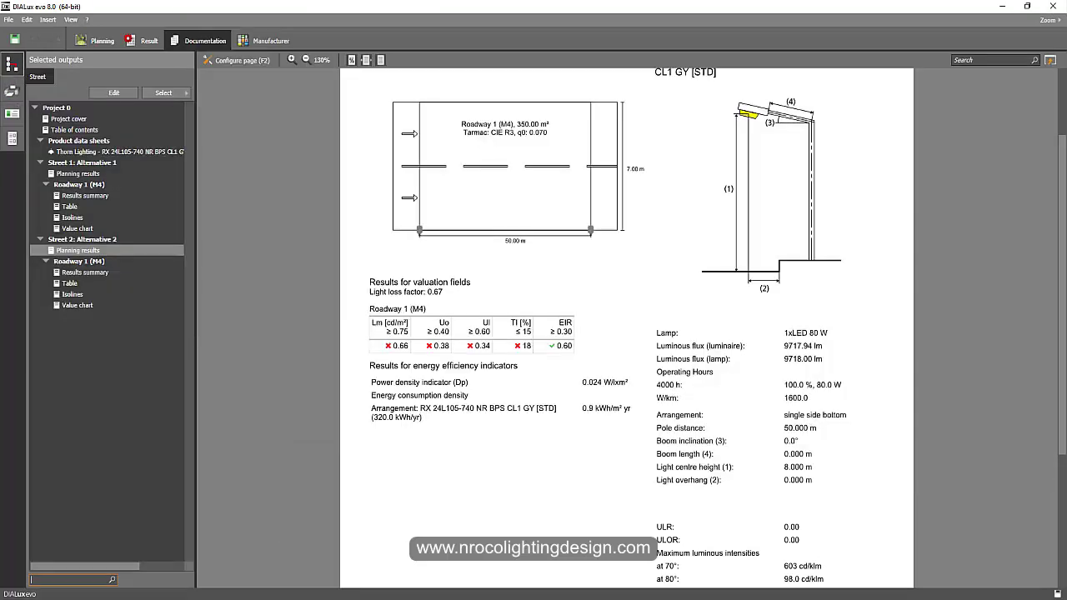
# Step: Return to planning and inspect the poles of Street 1 along the road in the 3D preview
pyautogui.click(95, 40)
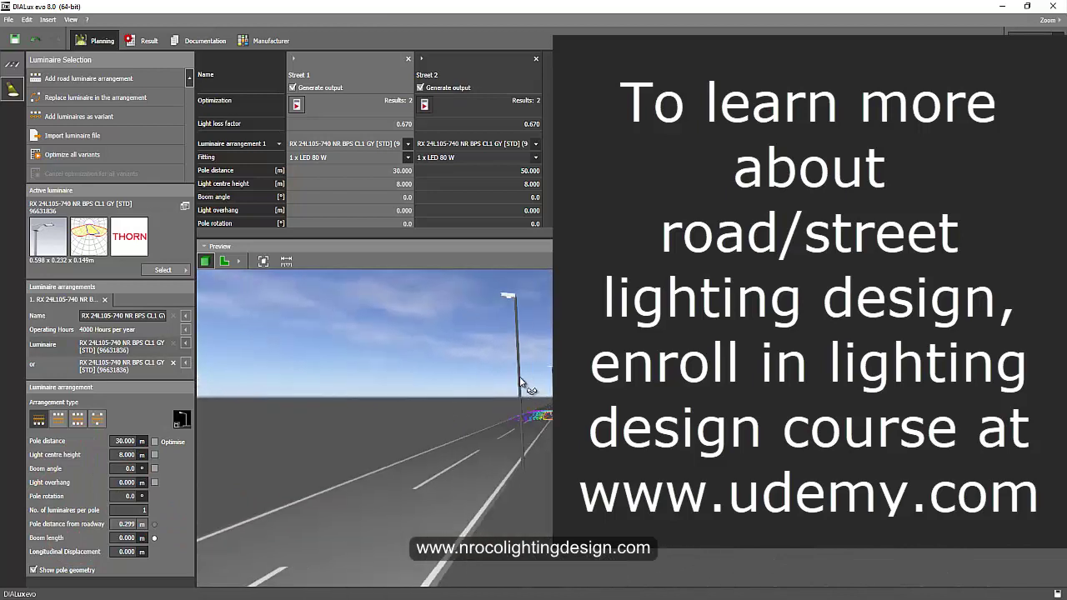
pyautogui.moveTo(500, 377); pyautogui.dragTo(534, 370, button='middle')
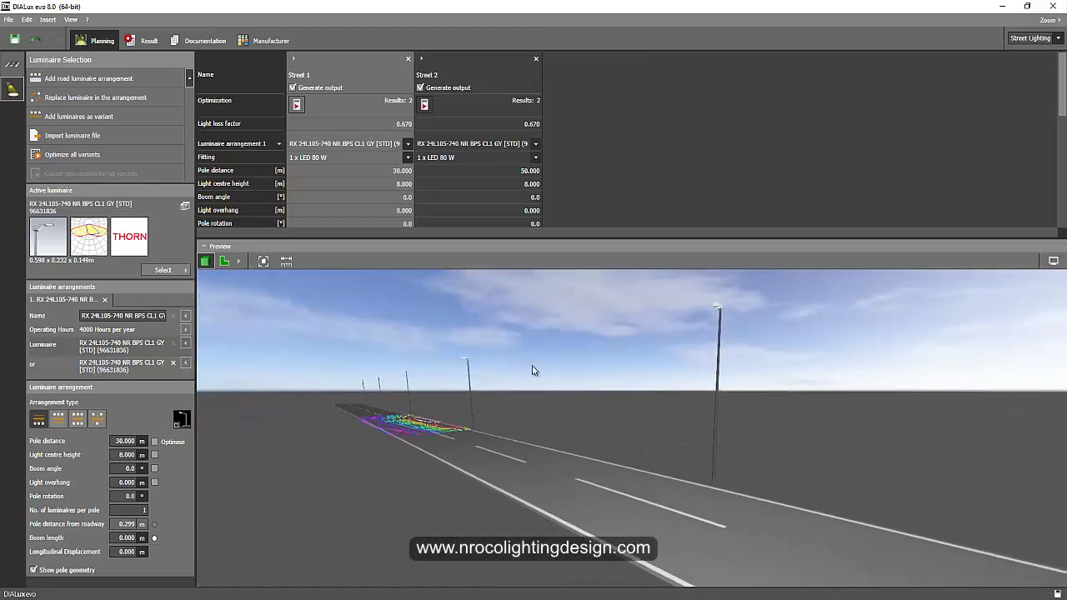